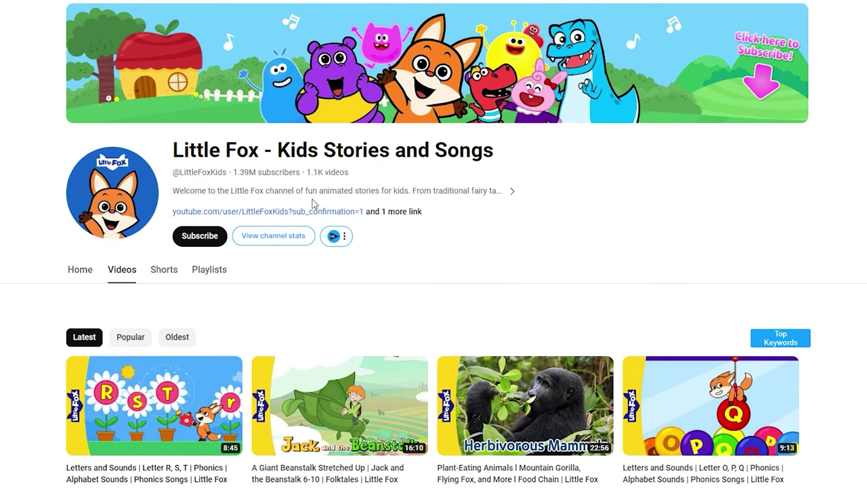
Ask ChatGPT for a kids' shark, octopus and sea turtle script, then select the host's opening lines.
{"action": "scroll", "coordinate": [474, 257], "scroll_direction": "down", "scroll_amount": 5}
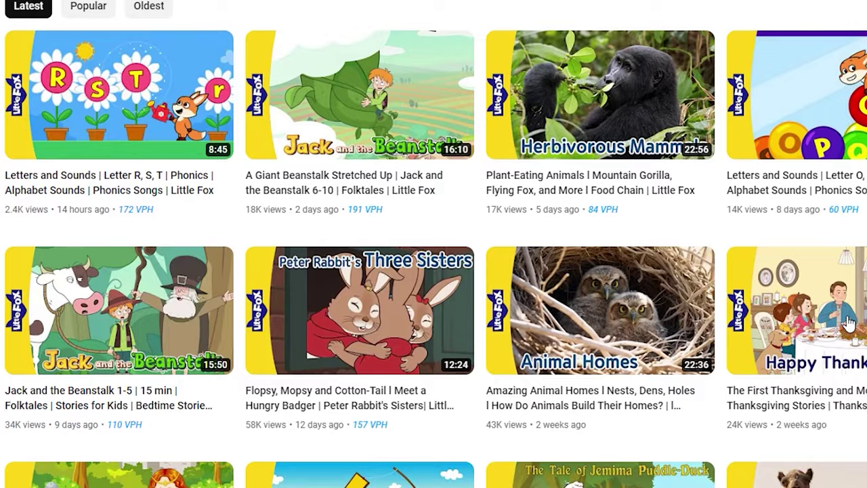
{"action": "scroll", "coordinate": [848, 324], "scroll_direction": "down", "scroll_amount": 2}
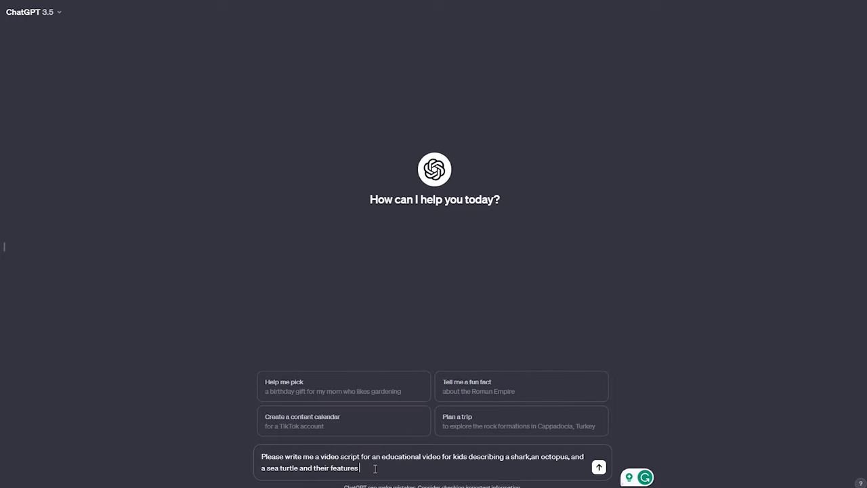
{"action": "left_click", "coordinate": [599, 467]}
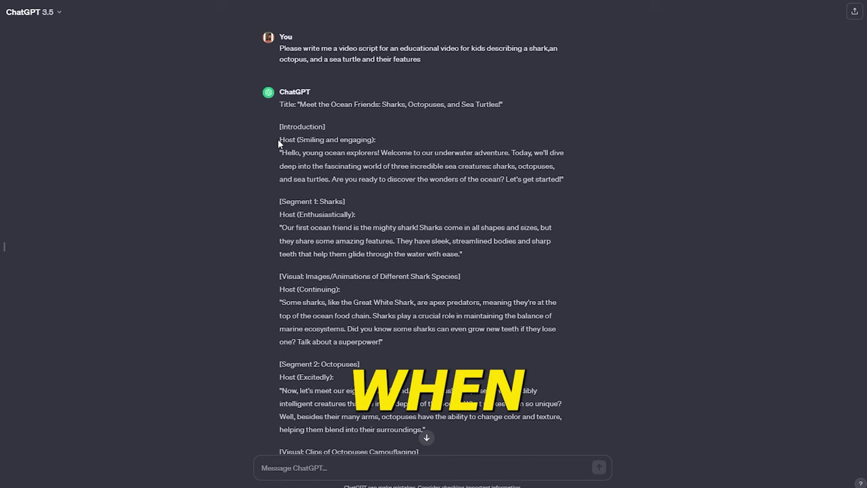
{"action": "left_click_drag", "start_coordinate": [278, 142], "coordinate": [517, 430]}
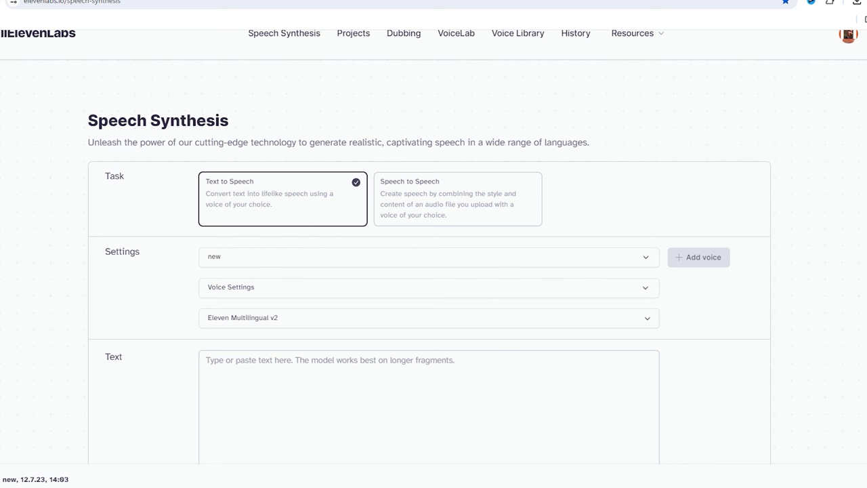
Paste the copied welcome paragraph into the ElevenLabs Text box.
{"action": "scroll", "coordinate": [474, 298], "scroll_direction": "down", "scroll_amount": 2}
{"action": "right_click", "coordinate": [250, 270]}
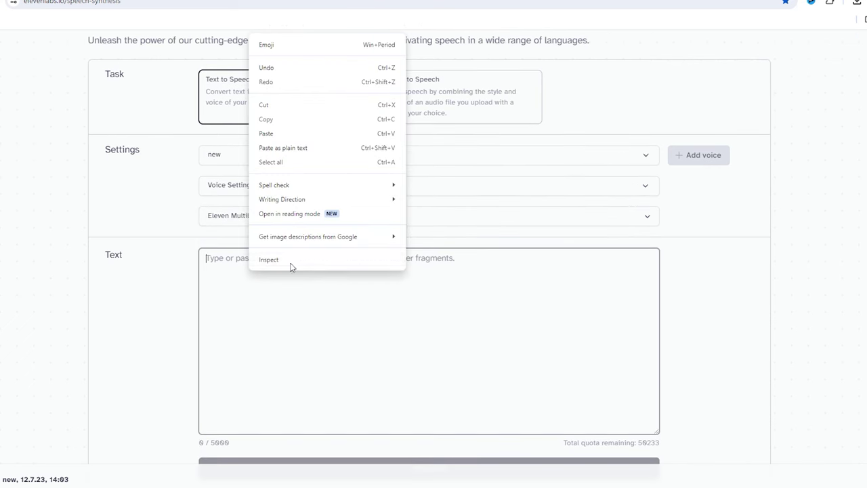
{"action": "left_click", "coordinate": [284, 133]}
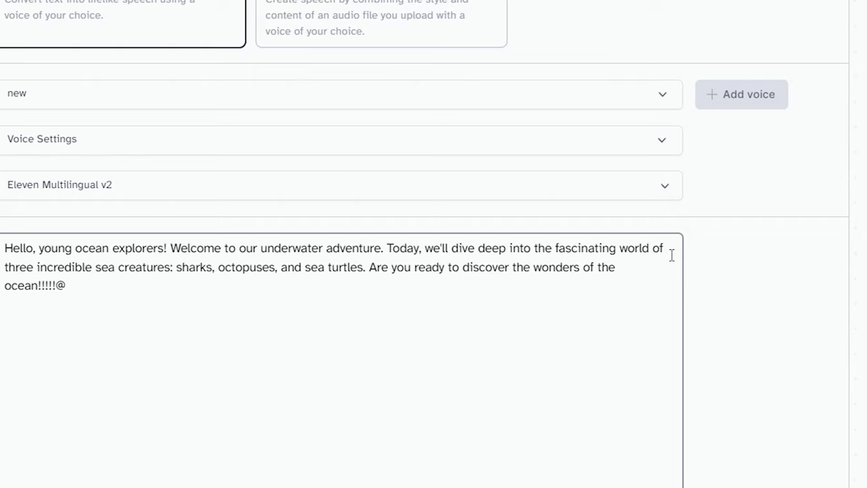
Choose the Antoni voice and expand its stability and clarity Voice Settings.
{"action": "left_click", "coordinate": [351, 94]}
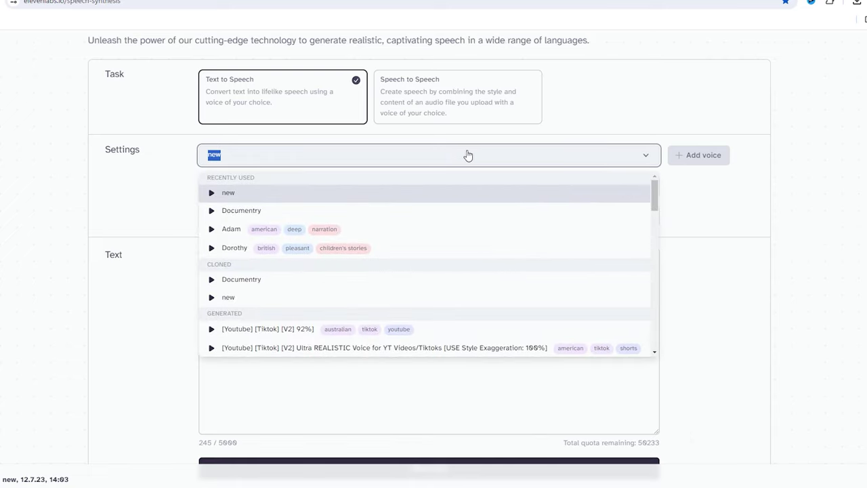
{"action": "scroll", "coordinate": [316, 265], "scroll_direction": "down", "scroll_amount": 5}
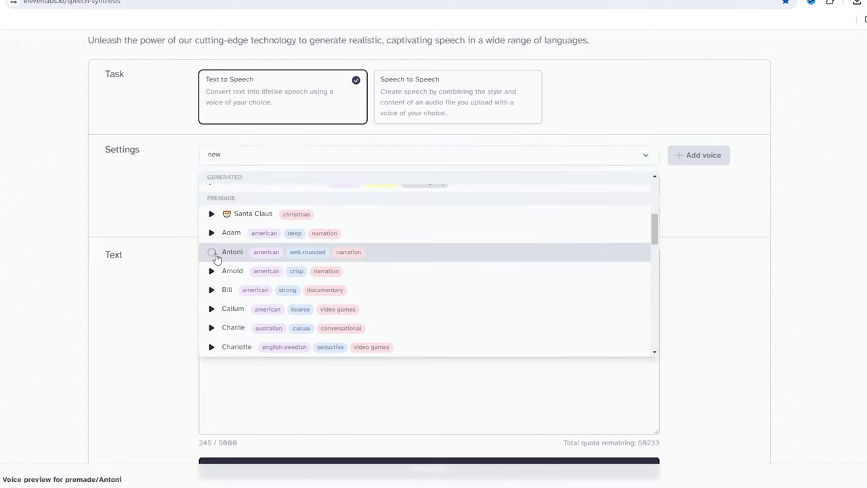
{"action": "left_click", "coordinate": [223, 252]}
{"action": "left_click", "coordinate": [285, 286]}
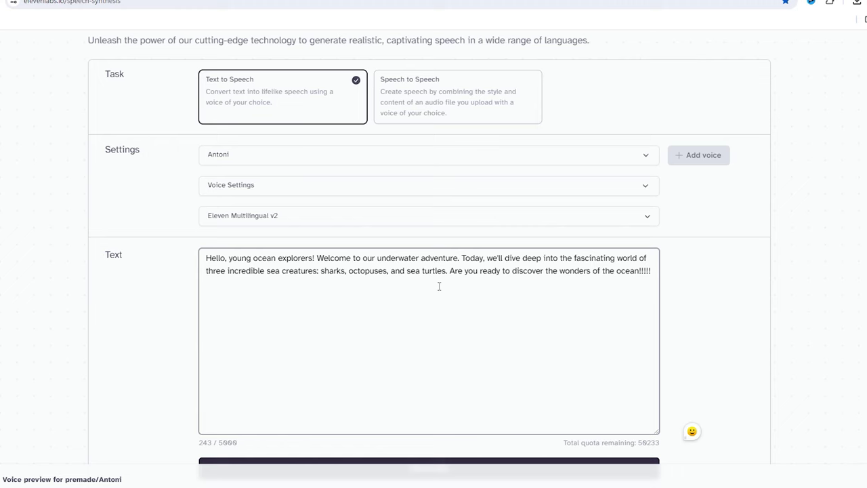
{"action": "left_click", "coordinate": [646, 186]}
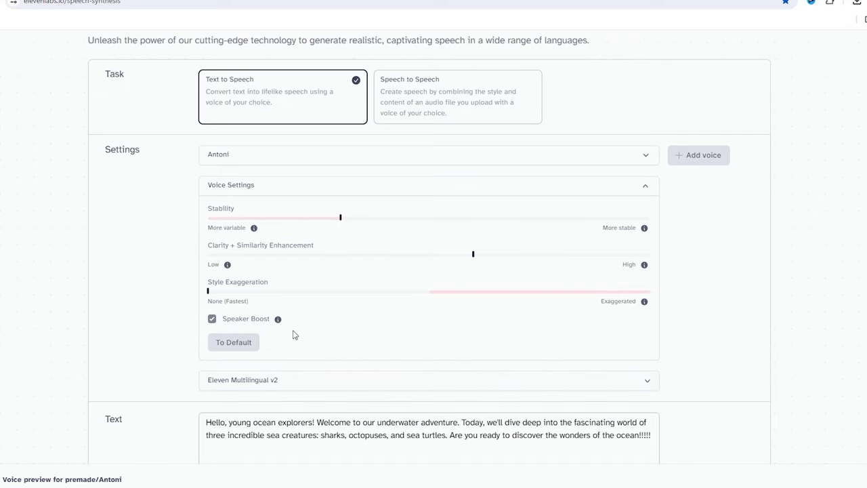
{"action": "scroll", "coordinate": [514, 246], "scroll_direction": "down", "scroll_amount": 4}
{"action": "scroll", "coordinate": [404, 273], "scroll_direction": "up", "scroll_amount": 1}
{"action": "scroll", "coordinate": [366, 305], "scroll_direction": "down", "scroll_amount": 1}
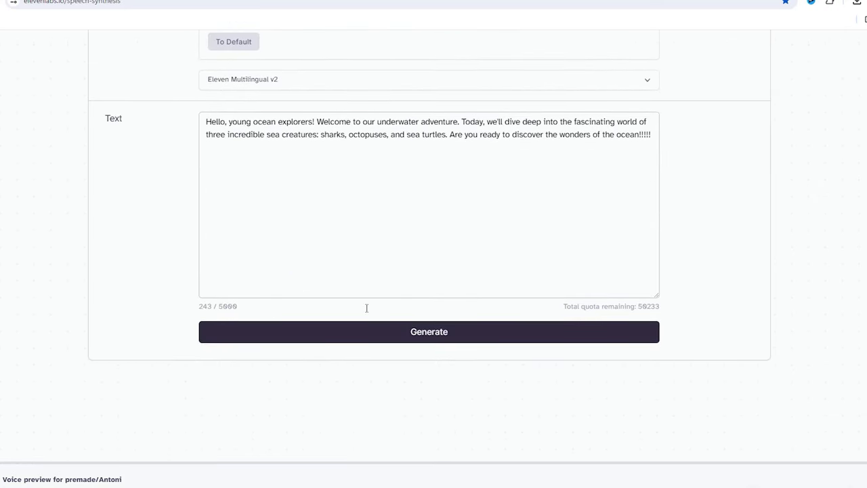
Generate the Antoni narration, save it as an MP3 download, and select the Text box contents.
{"action": "left_click", "coordinate": [450, 339]}
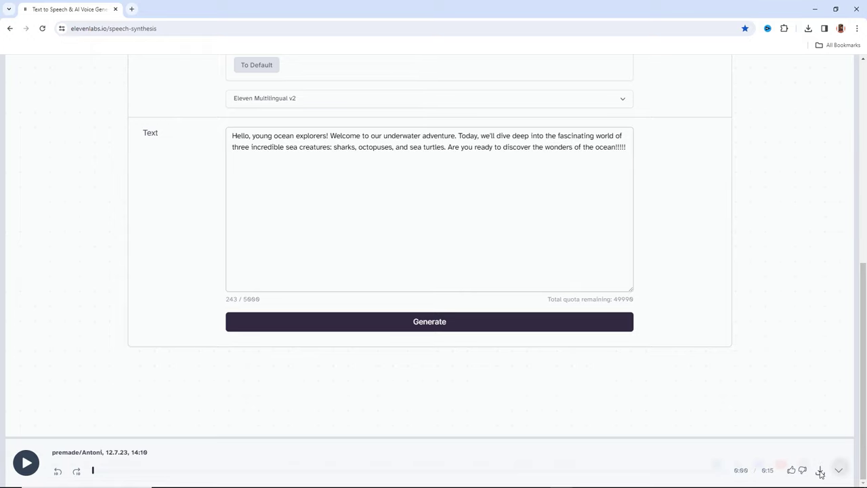
{"action": "left_click", "coordinate": [820, 473]}
{"action": "left_click", "coordinate": [785, 470]}
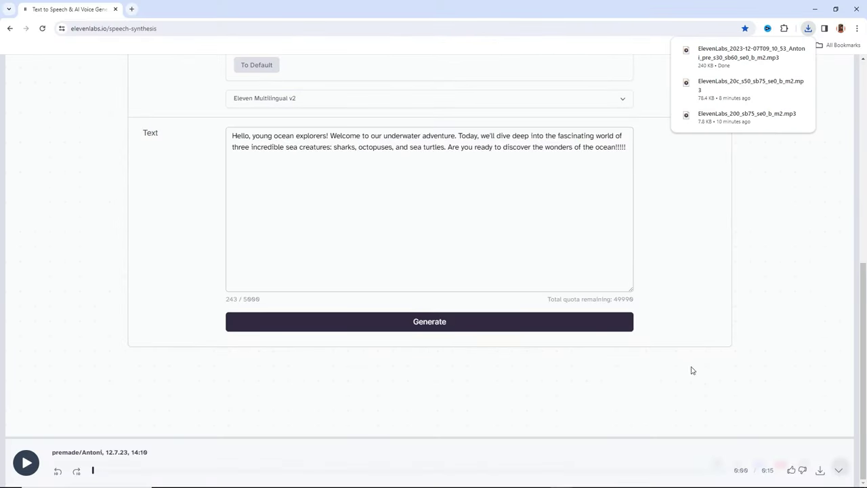
{"action": "left_click_drag", "start_coordinate": [589, 220], "coordinate": [233, 145]}
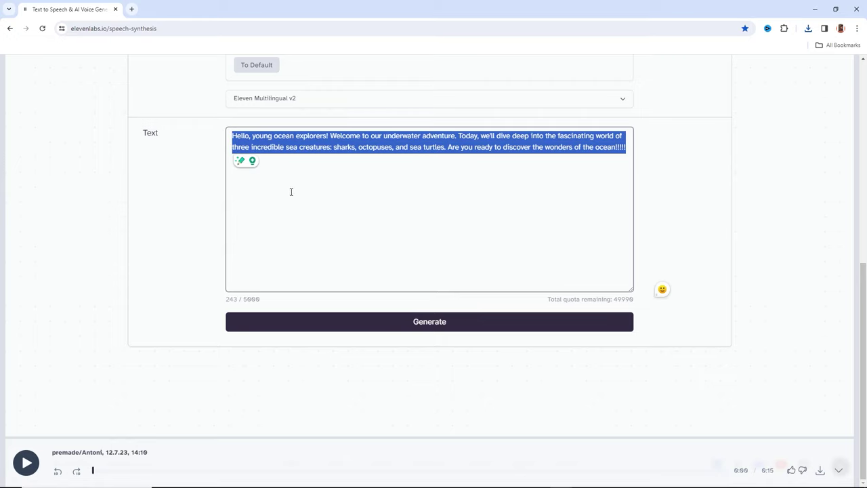
{"action": "scroll", "coordinate": [785, 271], "scroll_direction": "up", "scroll_amount": 2}
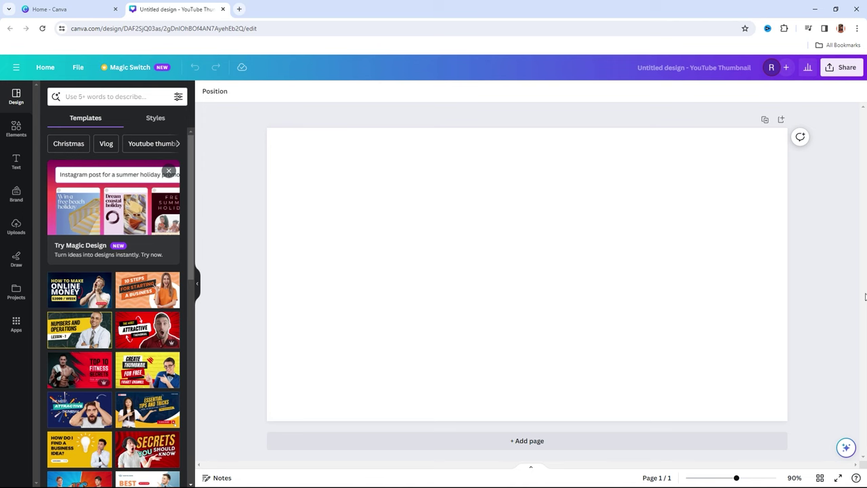
Search Canva Elements for 'ocean background' and browse all matching underwater graphics.
{"action": "left_click", "coordinate": [16, 130]}
{"action": "left_click", "coordinate": [107, 101]}
{"action": "type", "text": "ocean"}
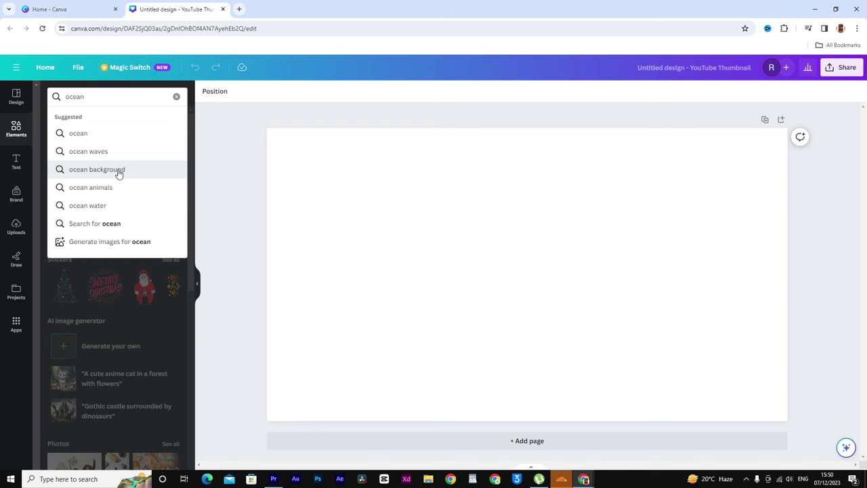
{"action": "left_click", "coordinate": [116, 169]}
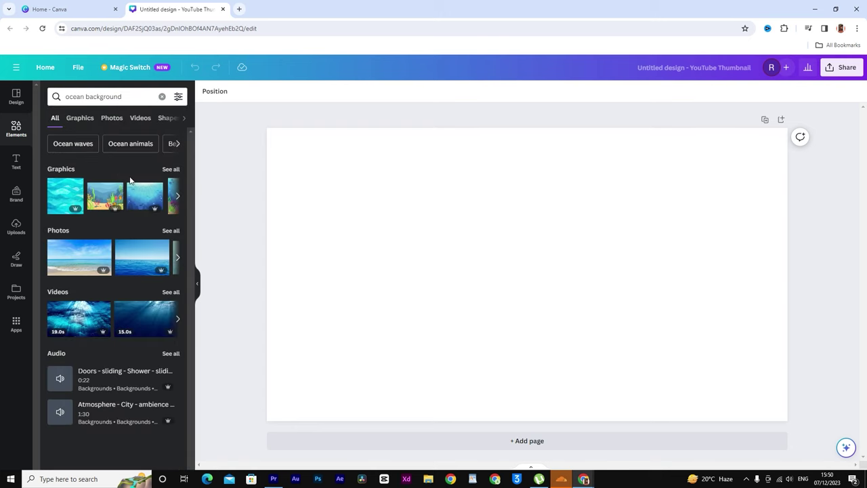
{"action": "left_click", "coordinate": [171, 169]}
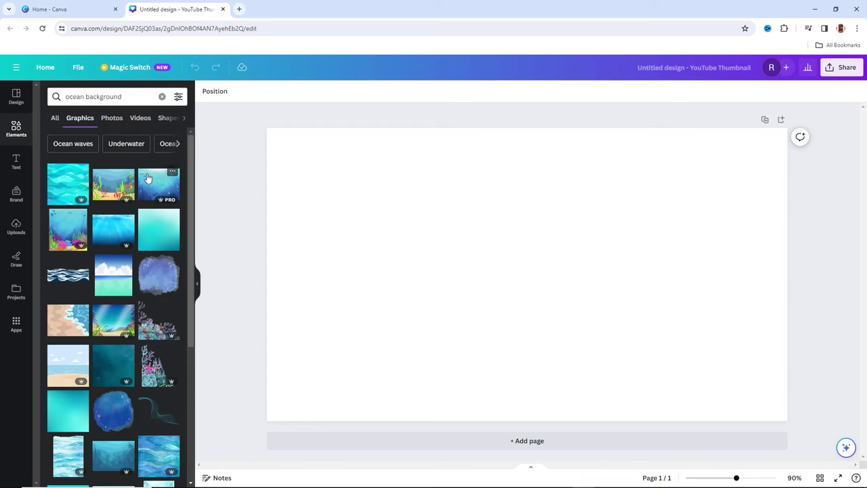
{"action": "scroll", "coordinate": [133, 184], "scroll_direction": "down", "scroll_amount": 1}
{"action": "scroll", "coordinate": [132, 184], "scroll_direction": "down", "scroll_amount": 2}
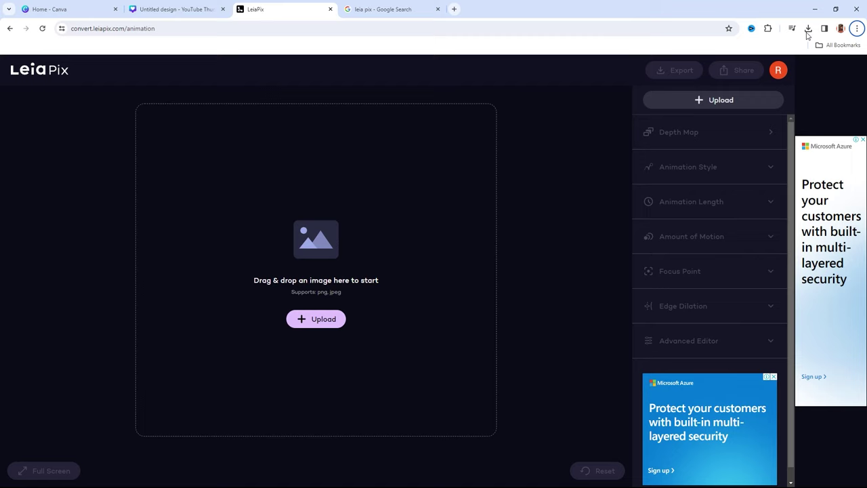
Load Untitled design.png into LeiaPix and set Animation Length to Long.
{"action": "left_click", "coordinate": [807, 28]}
{"action": "left_click_drag", "start_coordinate": [768, 64], "coordinate": [509, 288]}
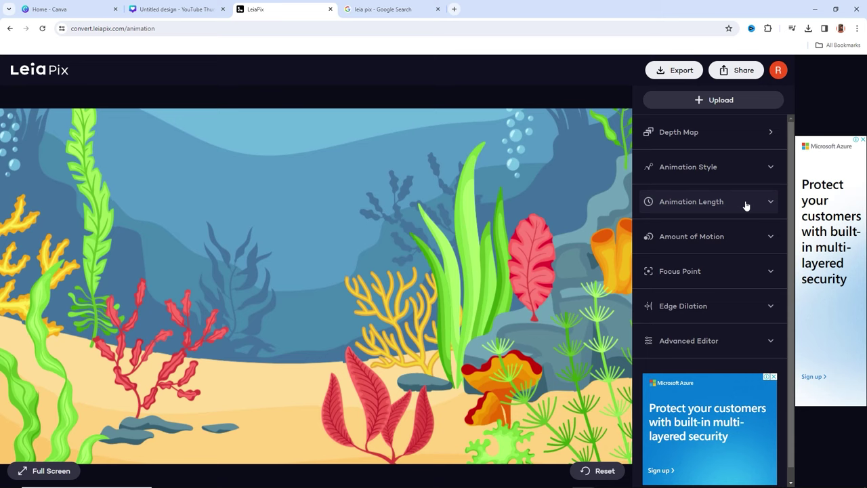
{"action": "left_click", "coordinate": [746, 204]}
{"action": "left_click_drag", "start_coordinate": [719, 233], "coordinate": [778, 233]}
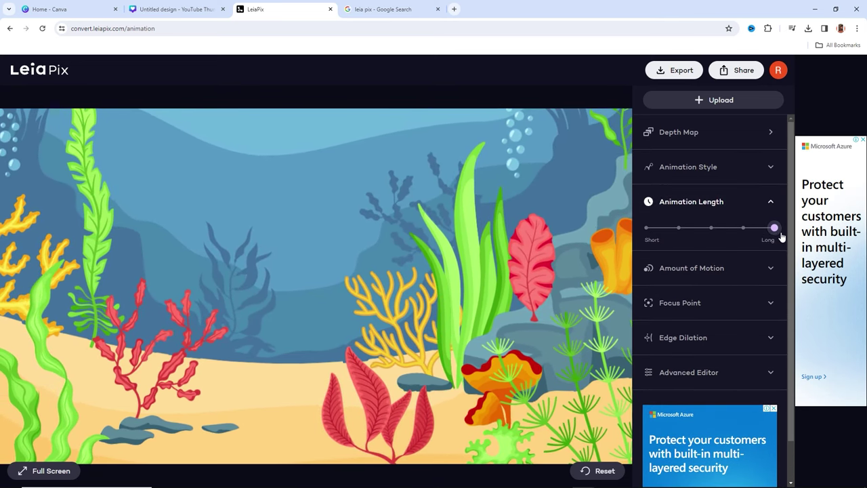
Review the motion, focus point, edge dilation and style settings, then bring up the MP4 export.
{"action": "left_click", "coordinate": [769, 270]}
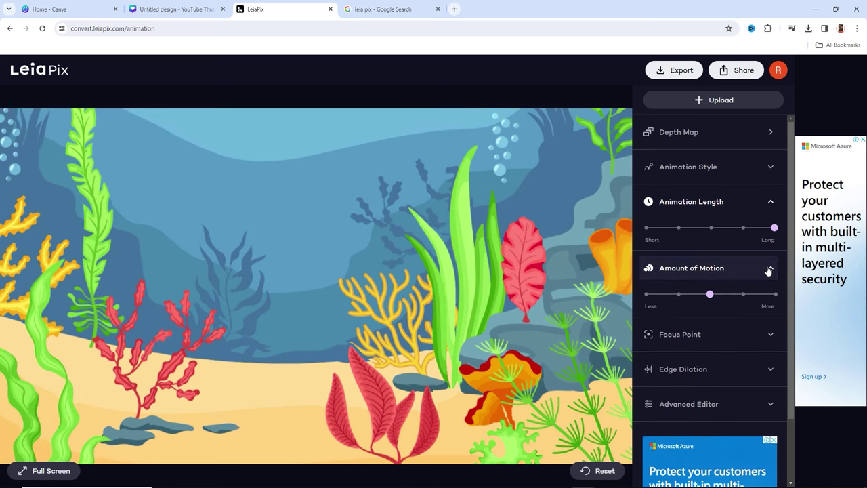
{"action": "left_click", "coordinate": [760, 333]}
{"action": "left_click", "coordinate": [770, 400]}
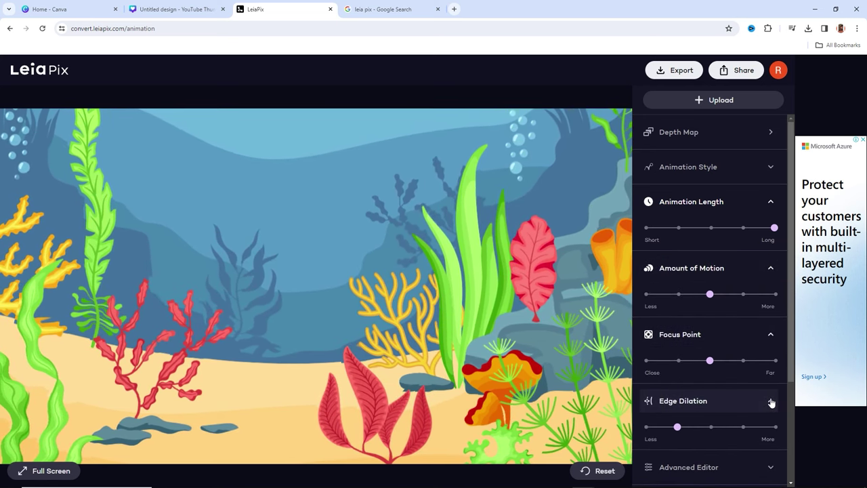
{"action": "left_click", "coordinate": [735, 169]}
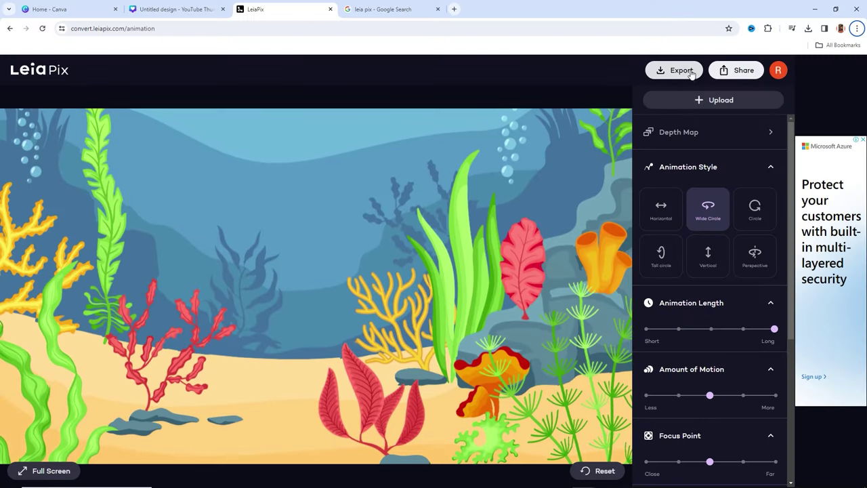
{"action": "left_click", "coordinate": [675, 71]}
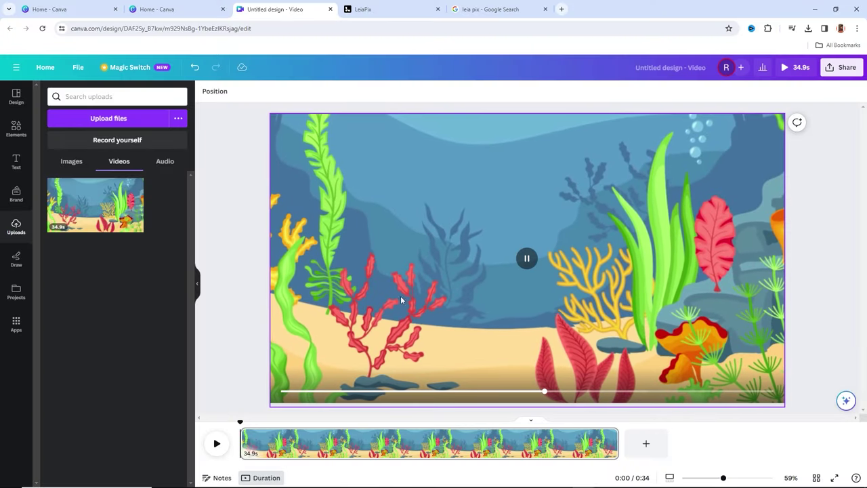
Add the shells-and-starfish ocean graphic, shrink it, and place it on the sand.
{"action": "left_click", "coordinate": [17, 128]}
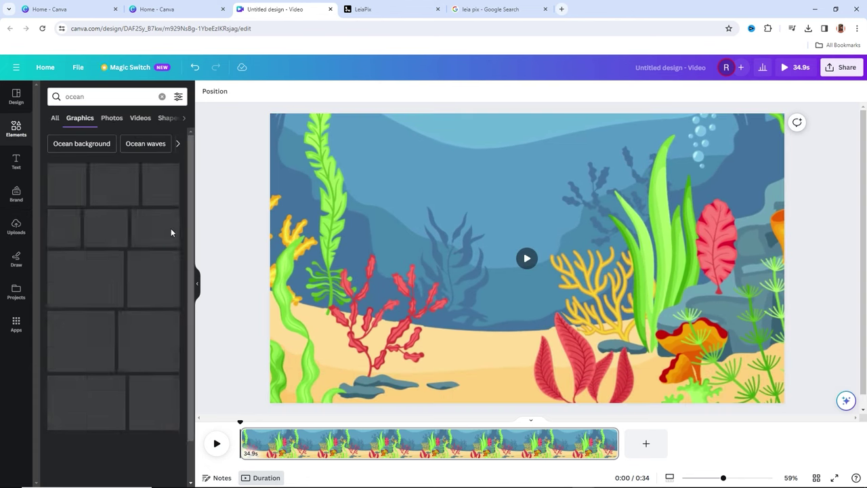
{"action": "scroll", "coordinate": [170, 235], "scroll_direction": "down", "scroll_amount": 3}
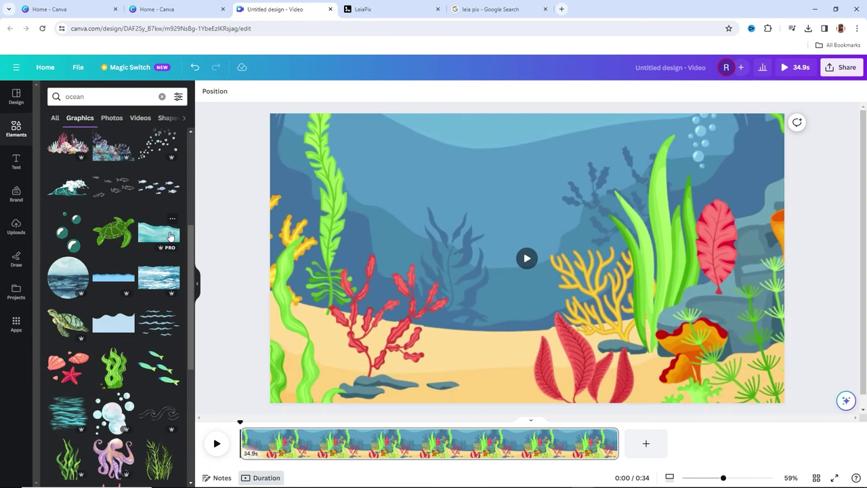
{"action": "scroll", "coordinate": [170, 235], "scroll_direction": "down", "scroll_amount": 3}
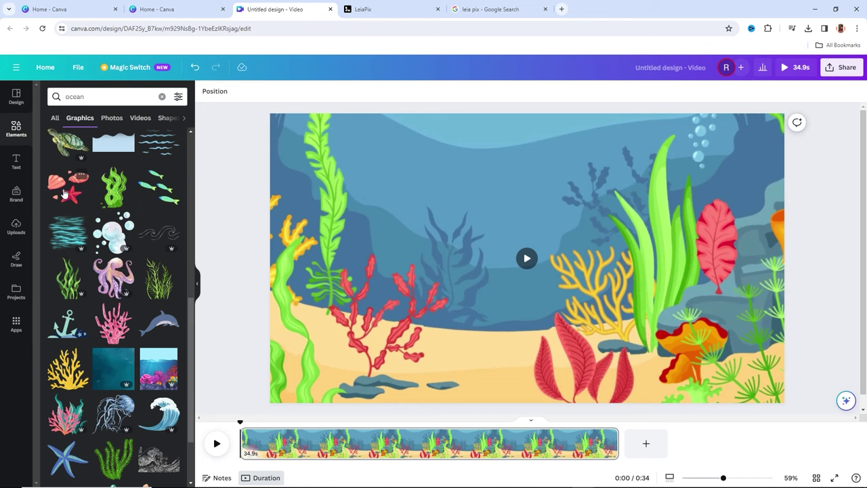
{"action": "left_click", "coordinate": [64, 194]}
{"action": "left_click_drag", "start_coordinate": [628, 396], "coordinate": [473, 309]}
{"action": "left_click_drag", "start_coordinate": [441, 245], "coordinate": [517, 346]}
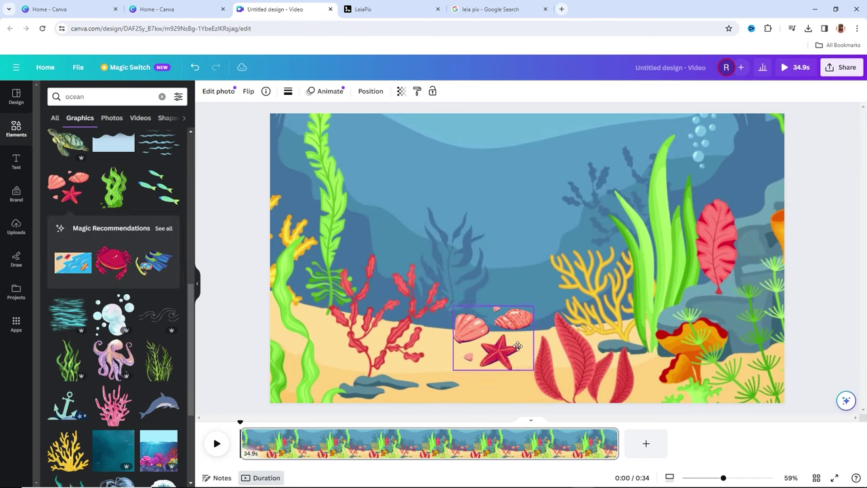
{"action": "left_click", "coordinate": [158, 359]}
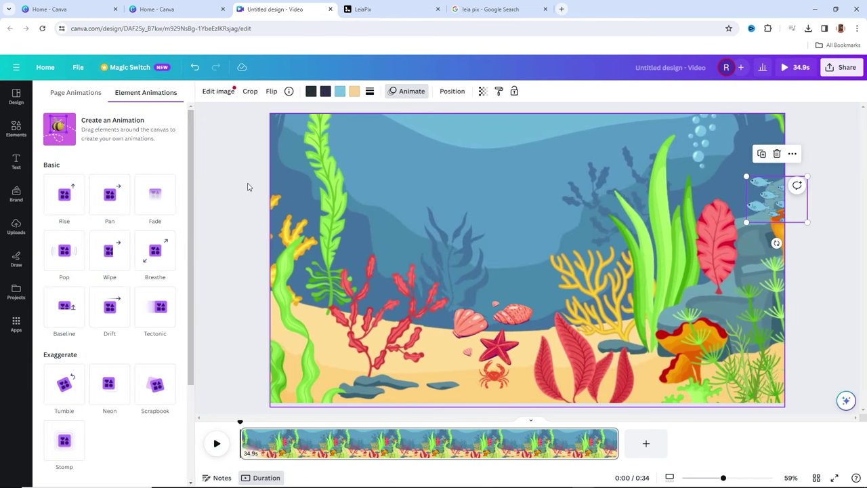
Record a leftward swim path for the fish group and add the ElevenLabs voiceover from Uploads.
{"action": "left_click", "coordinate": [72, 149]}
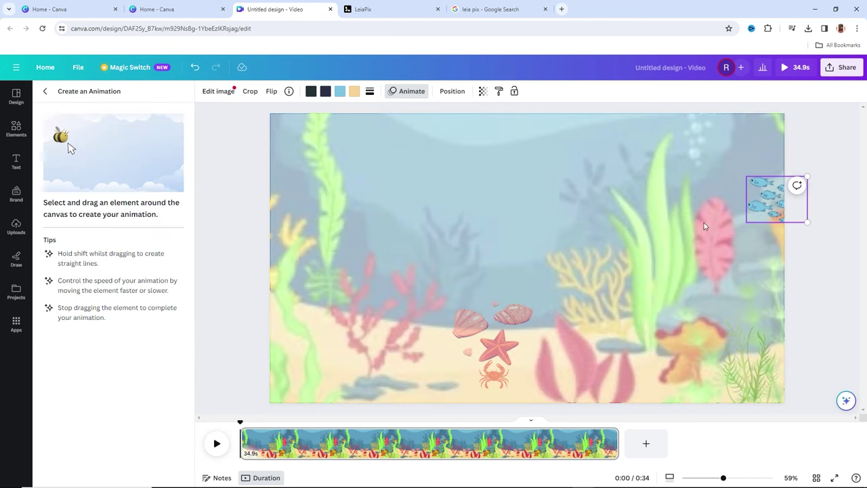
{"action": "mouse_move", "coordinate": [761, 200]}
{"action": "left_mouse_down"}
{"action": "mouse_move", "coordinate": [706, 197]}
{"action": "mouse_move", "coordinate": [659, 223]}
{"action": "mouse_move", "coordinate": [587, 206]}
{"action": "mouse_move", "coordinate": [536, 226]}
{"action": "mouse_move", "coordinate": [489, 206]}
{"action": "mouse_move", "coordinate": [451, 221]}
{"action": "mouse_move", "coordinate": [394, 206]}
{"action": "mouse_move", "coordinate": [356, 217]}
{"action": "mouse_move", "coordinate": [321, 209]}
{"action": "mouse_move", "coordinate": [281, 221]}
{"action": "mouse_move", "coordinate": [242, 219]}
{"action": "left_mouse_up"}
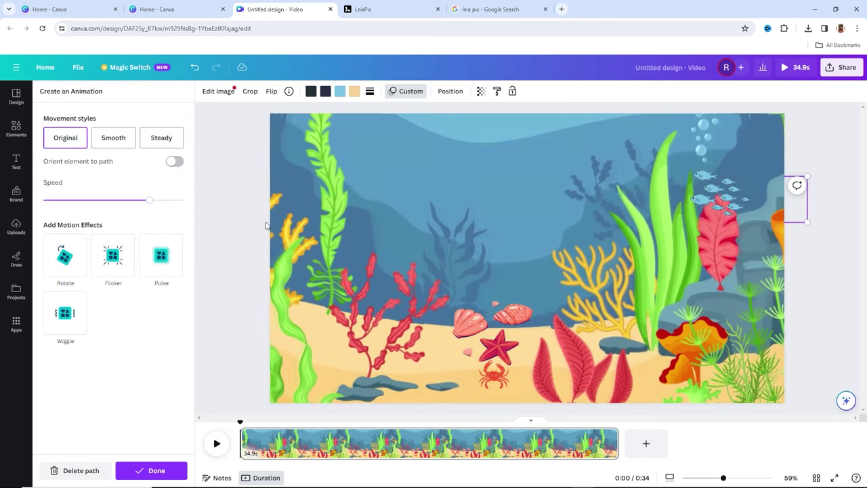
{"action": "left_click", "coordinate": [17, 227]}
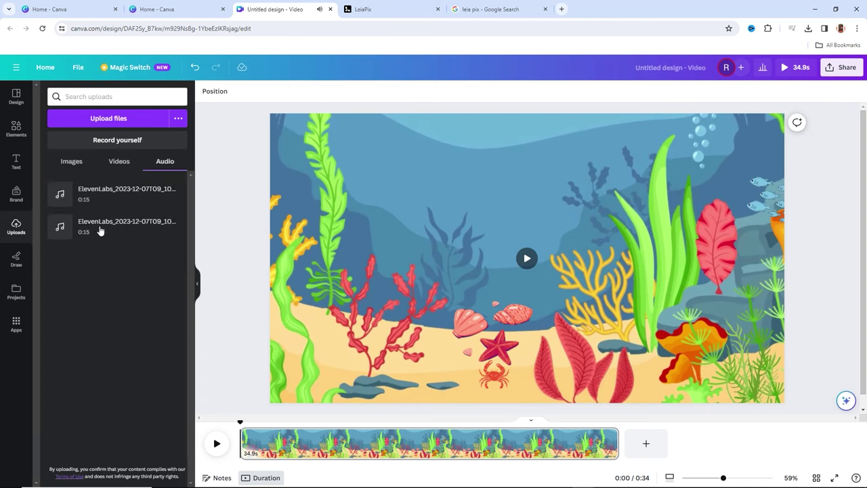
{"action": "left_click_drag", "start_coordinate": [101, 198], "coordinate": [278, 452]}
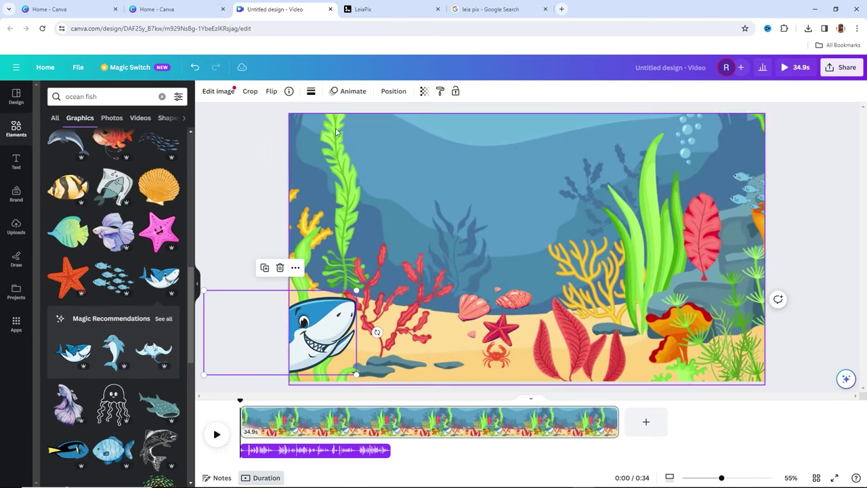
Record an up-and-right swim path for the shark, then bring up the video download settings.
{"action": "left_click", "coordinate": [349, 90]}
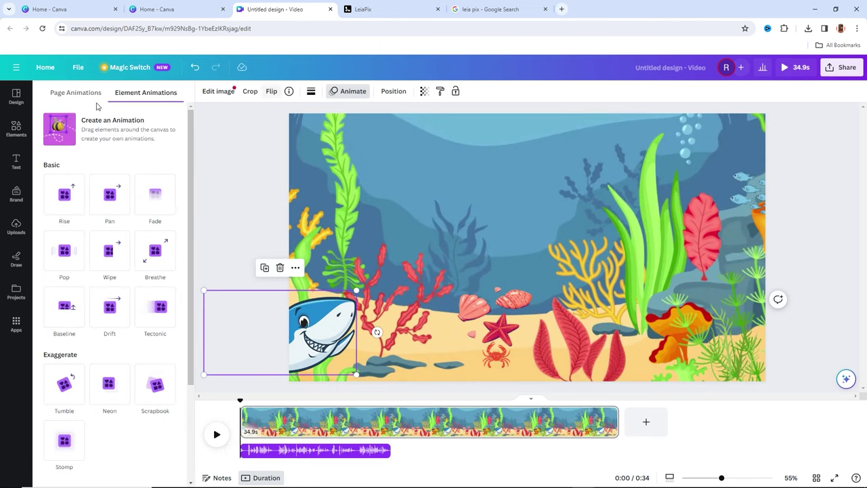
{"action": "left_click", "coordinate": [91, 128]}
{"action": "mouse_move", "coordinate": [308, 350]}
{"action": "left_mouse_down"}
{"action": "mouse_move", "coordinate": [333, 320]}
{"action": "mouse_move", "coordinate": [372, 334]}
{"action": "mouse_move", "coordinate": [373, 316]}
{"action": "mouse_move", "coordinate": [388, 299]}
{"action": "mouse_move", "coordinate": [409, 317]}
{"action": "mouse_move", "coordinate": [422, 316]}
{"action": "mouse_move", "coordinate": [444, 291]}
{"action": "mouse_move", "coordinate": [467, 282]}
{"action": "left_mouse_up"}
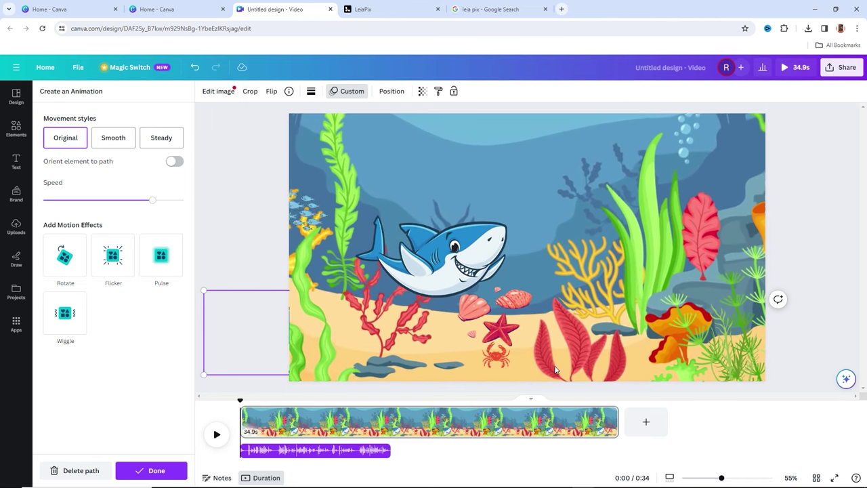
{"action": "key", "text": "Escape"}
{"action": "left_click", "coordinate": [855, 68]}
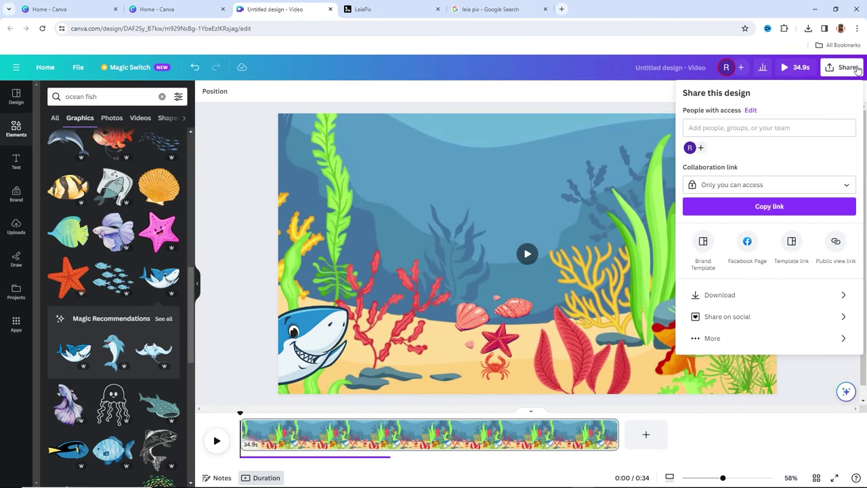
{"action": "left_click", "coordinate": [724, 295]}
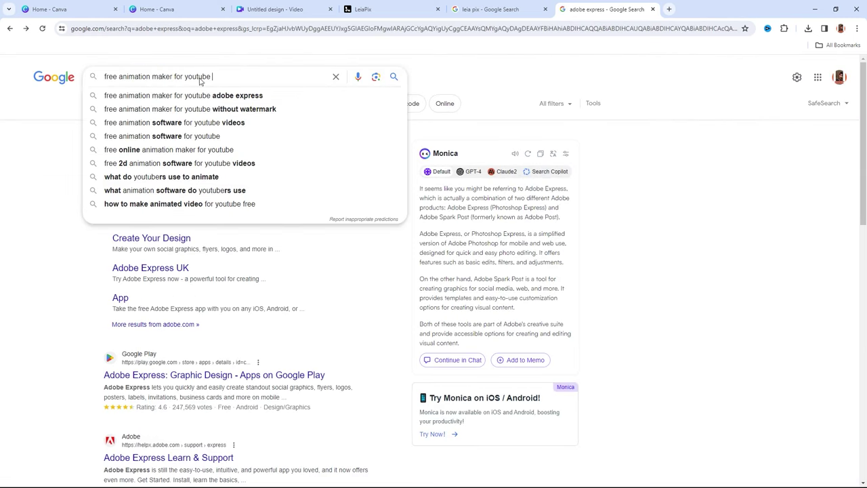
Search Google for 'free animation maker for youtube' and launch Adobe Express's Animate from audio.
{"action": "key", "text": "Return"}
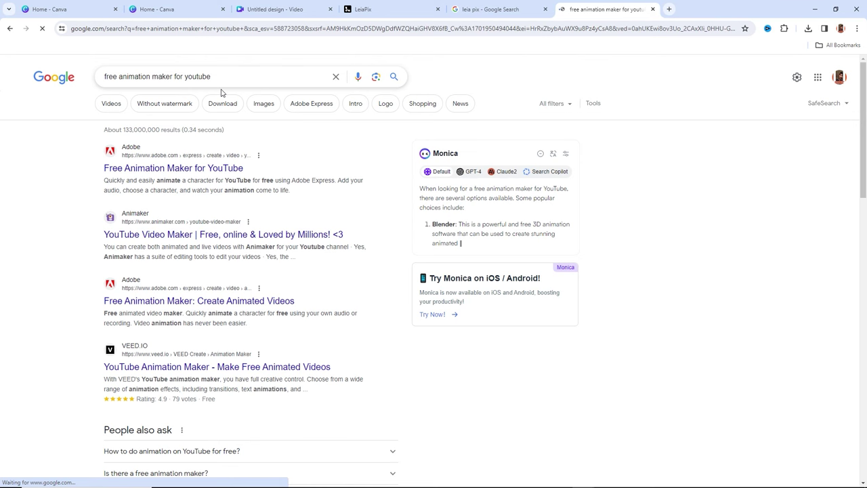
{"action": "left_click", "coordinate": [122, 168]}
{"action": "left_click", "coordinate": [234, 303]}
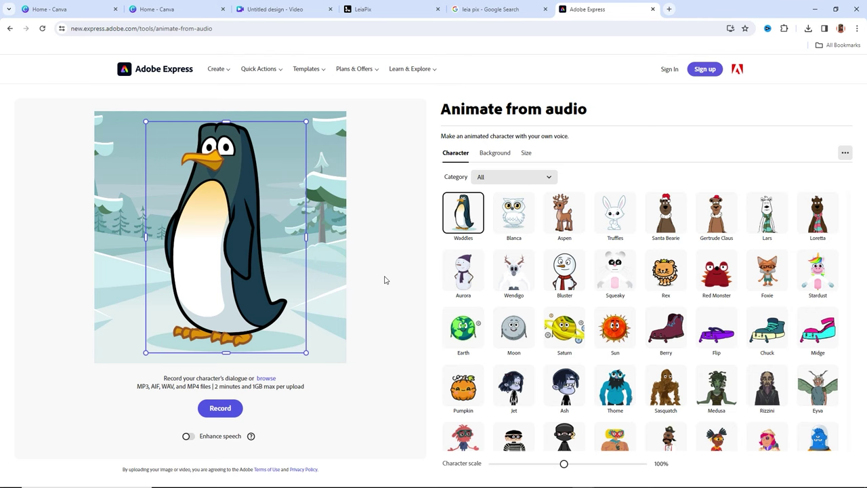
Choose the Hopscotch frog character and give it a custom bright green #37FF00 background.
{"action": "scroll", "coordinate": [665, 342], "scroll_direction": "down", "scroll_amount": 10}
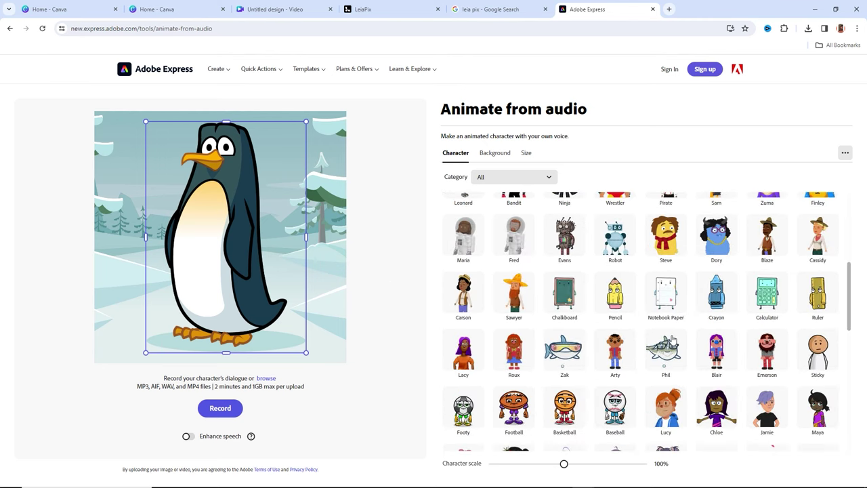
{"action": "scroll", "coordinate": [665, 338], "scroll_direction": "down", "scroll_amount": 5}
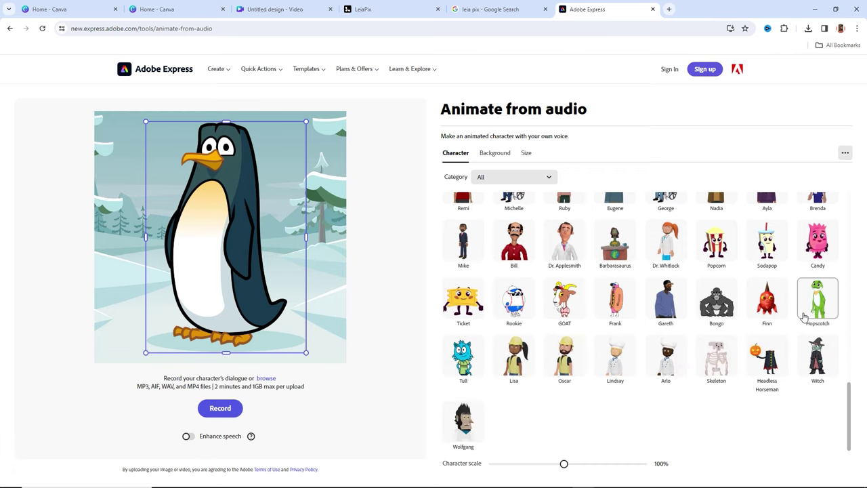
{"action": "left_click", "coordinate": [829, 301]}
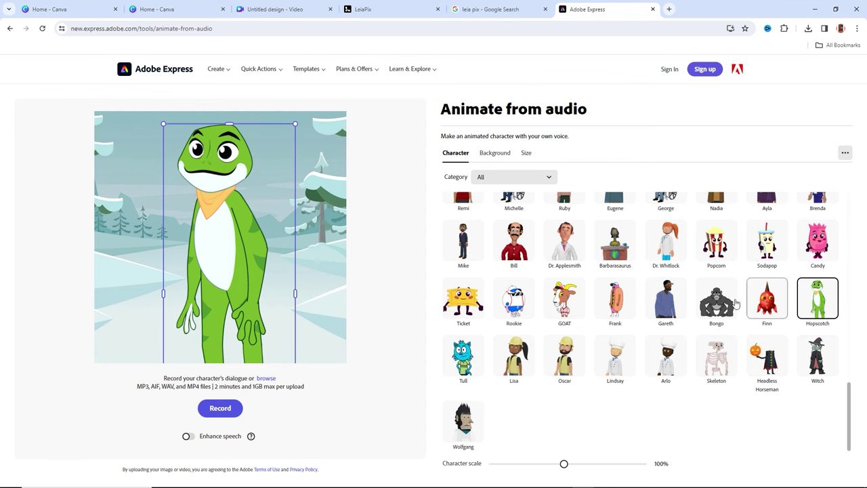
{"action": "left_click", "coordinate": [495, 153]}
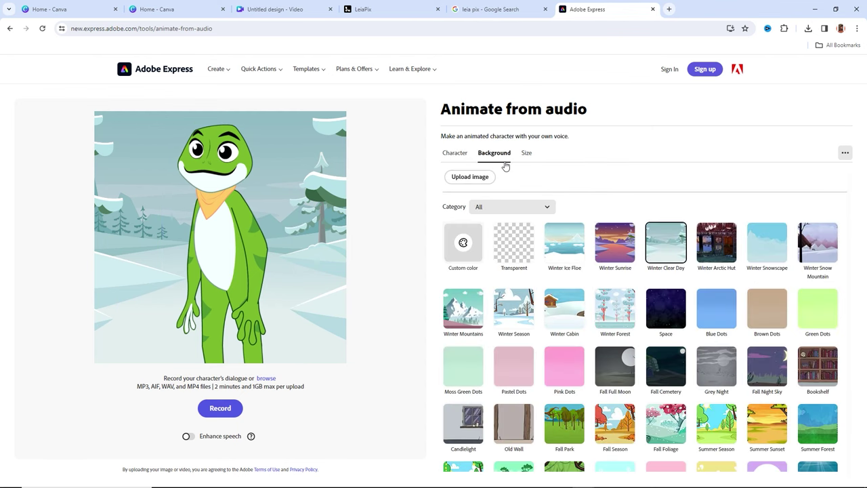
{"action": "left_click", "coordinate": [463, 243]}
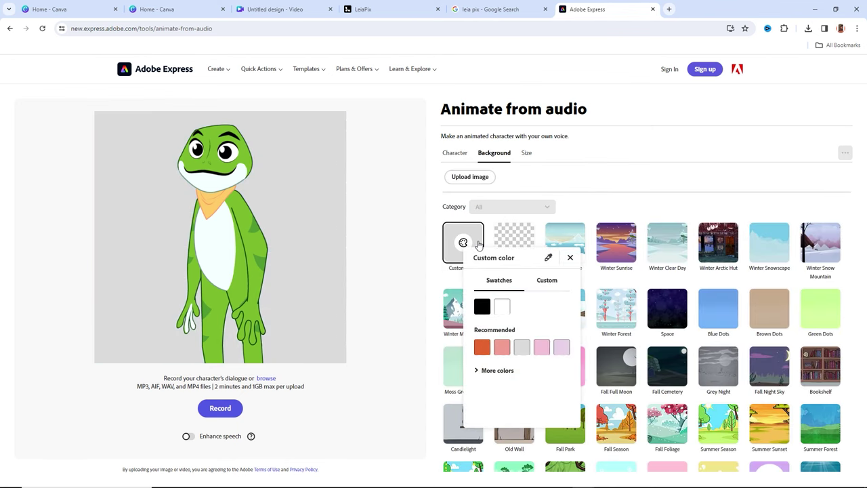
{"action": "left_click", "coordinate": [546, 279]}
{"action": "left_click_drag", "start_coordinate": [482, 302], "coordinate": [503, 303]}
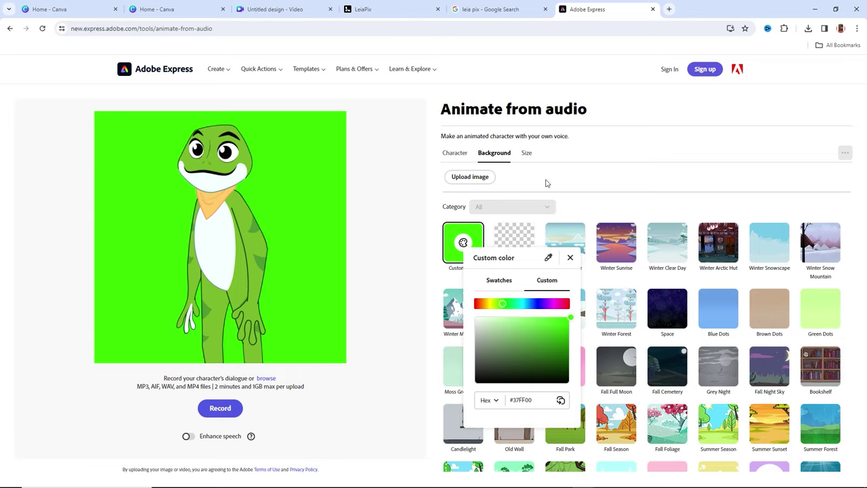
{"action": "left_click", "coordinate": [526, 153]}
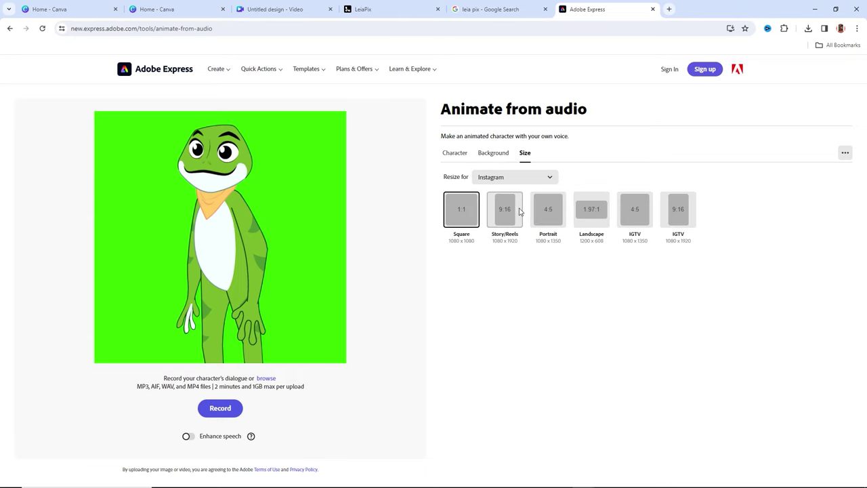
Set the frog animation in Adobe Express to Landscape size.
{"action": "left_click", "coordinate": [600, 214]}
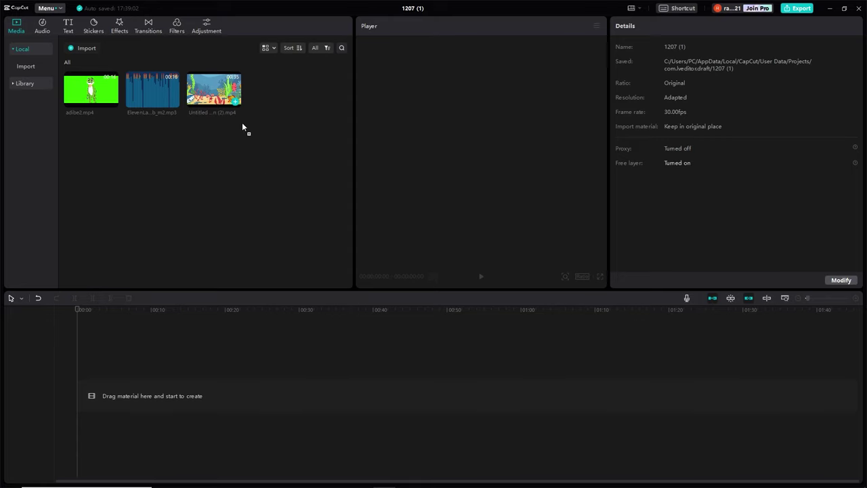
Place the underwater video, the frog clip above it, and the ElevenLabs voiceover on the timeline.
{"action": "left_click_drag", "start_coordinate": [242, 127], "coordinate": [107, 433]}
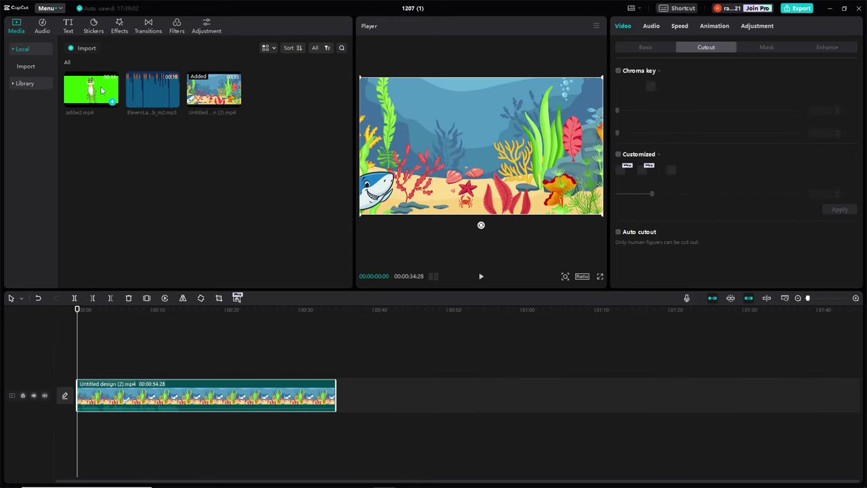
{"action": "left_click_drag", "start_coordinate": [102, 90], "coordinate": [86, 357]}
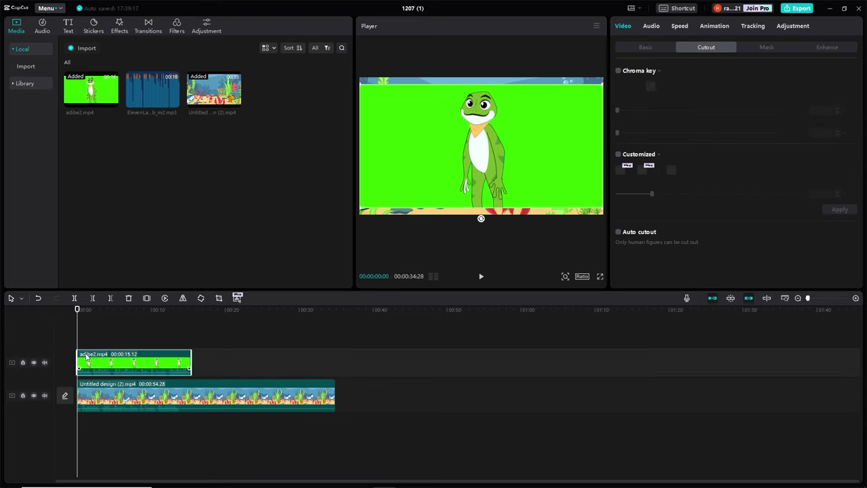
{"action": "left_click", "coordinate": [152, 88]}
{"action": "left_click_drag", "start_coordinate": [153, 88], "coordinate": [58, 435]}
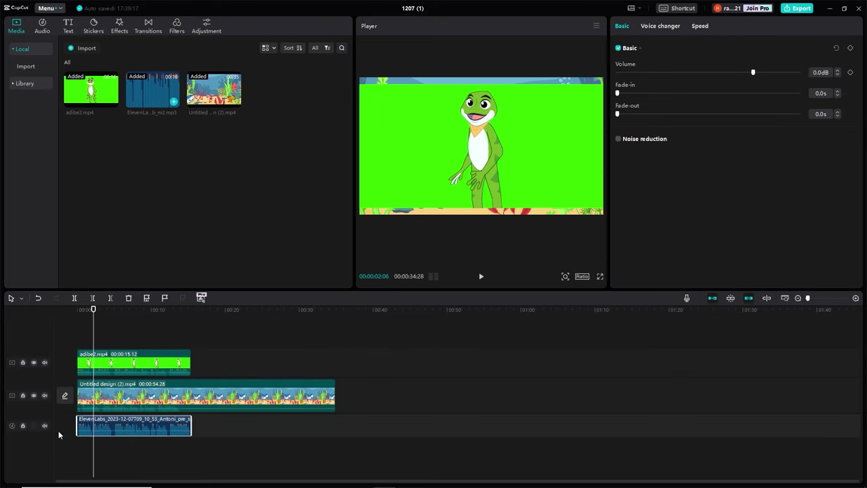
Mute the voiceover to -∞dB and return playback near the start.
{"action": "left_click", "coordinate": [219, 440]}
{"action": "left_click_drag", "start_coordinate": [141, 436], "coordinate": [142, 443]}
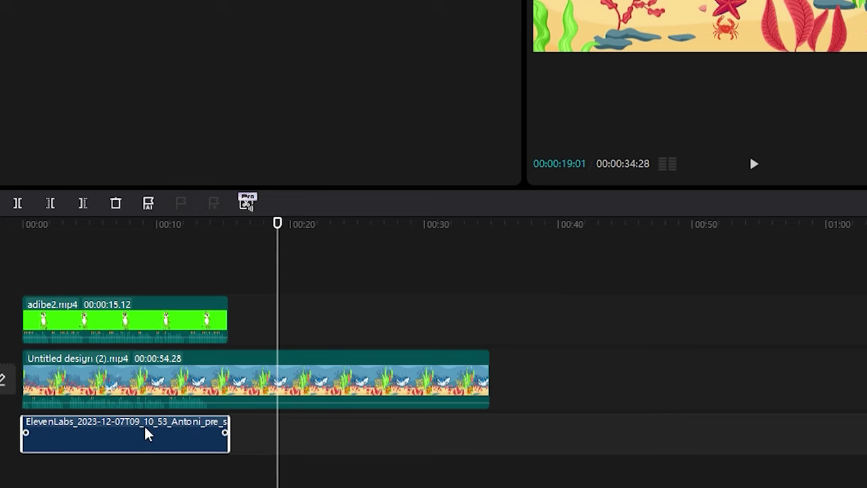
{"action": "left_click_drag", "start_coordinate": [147, 225], "coordinate": [80, 226]}
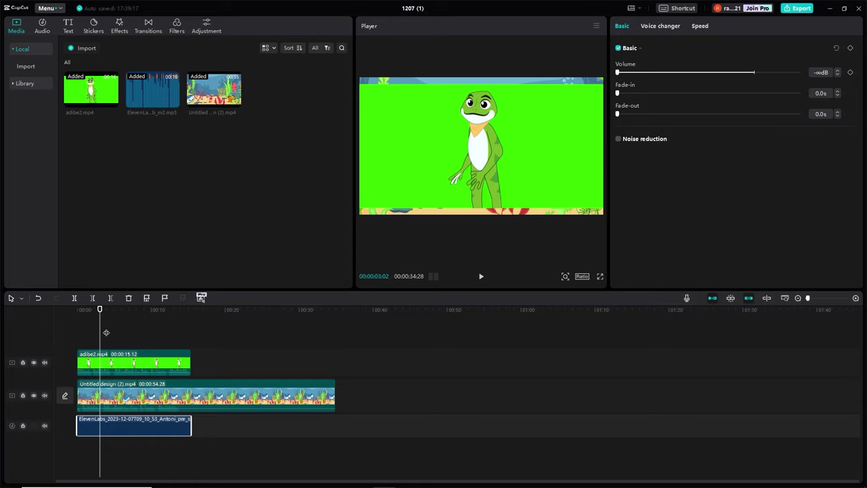
Key out the frog clip's green background with Chroma key at strength 15.
{"action": "left_click", "coordinate": [123, 366]}
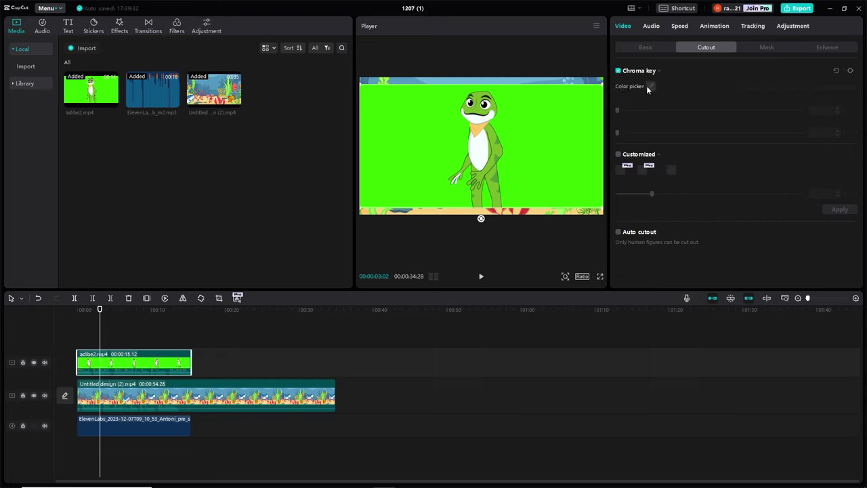
{"action": "left_click", "coordinate": [648, 86]}
{"action": "left_click", "coordinate": [554, 128]}
{"action": "left_click_drag", "start_coordinate": [617, 110], "coordinate": [637, 110]}
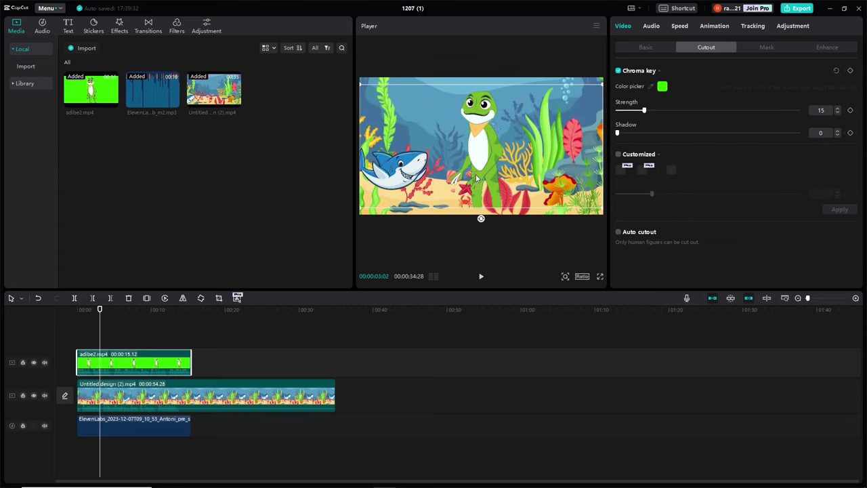
Resize the frog and position it on the right side of the underwater scene.
{"action": "left_click_drag", "start_coordinate": [476, 177], "coordinate": [447, 152]}
{"action": "left_click_drag", "start_coordinate": [576, 183], "coordinate": [536, 163]}
{"action": "left_click_drag", "start_coordinate": [445, 127], "coordinate": [486, 148]}
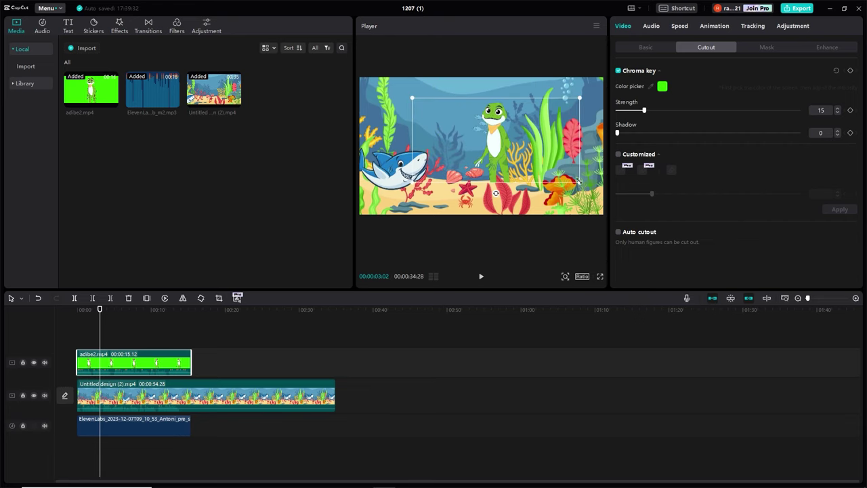
{"action": "left_click_drag", "start_coordinate": [579, 179], "coordinate": [576, 195]}
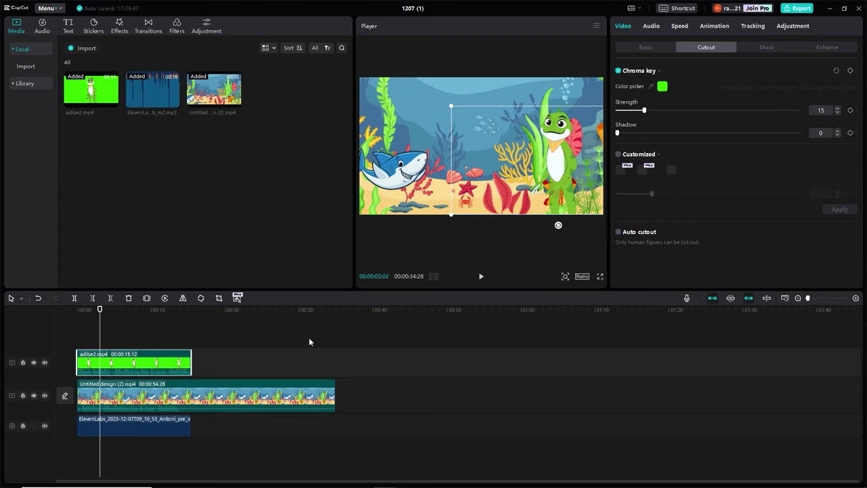
{"action": "left_click", "coordinate": [282, 338]}
{"action": "left_click_drag", "start_coordinate": [123, 309], "coordinate": [143, 324]}
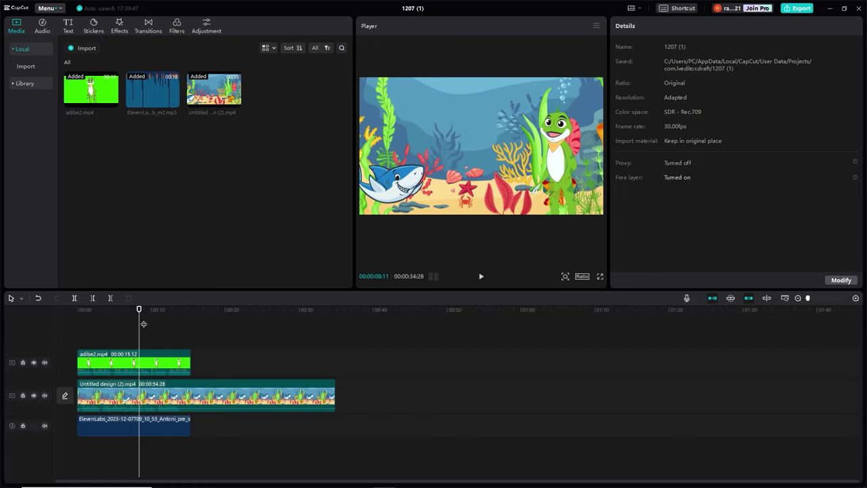